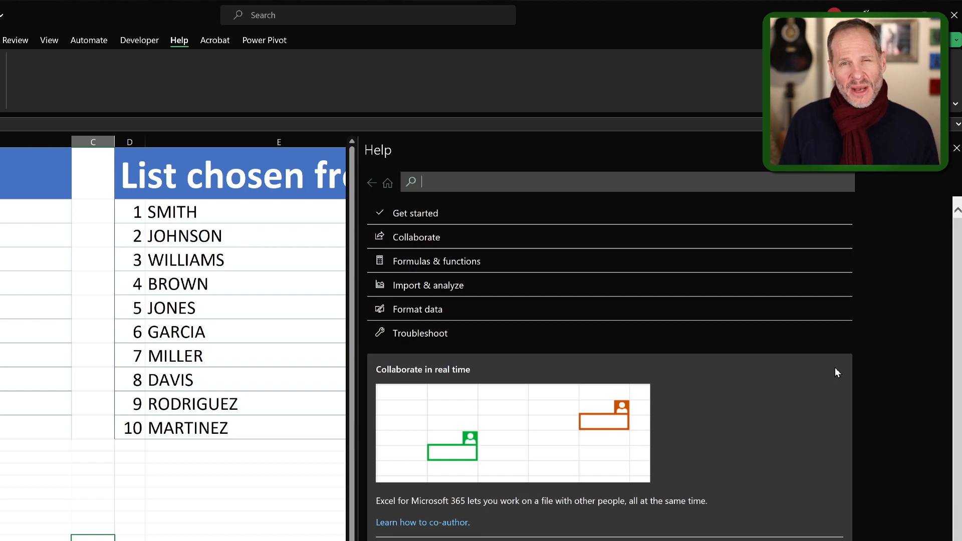
# Search Help for vlookup, open the VLOOKUP function article and follow its link to the XLOOKUP function article.
pyautogui.write('vlookup')
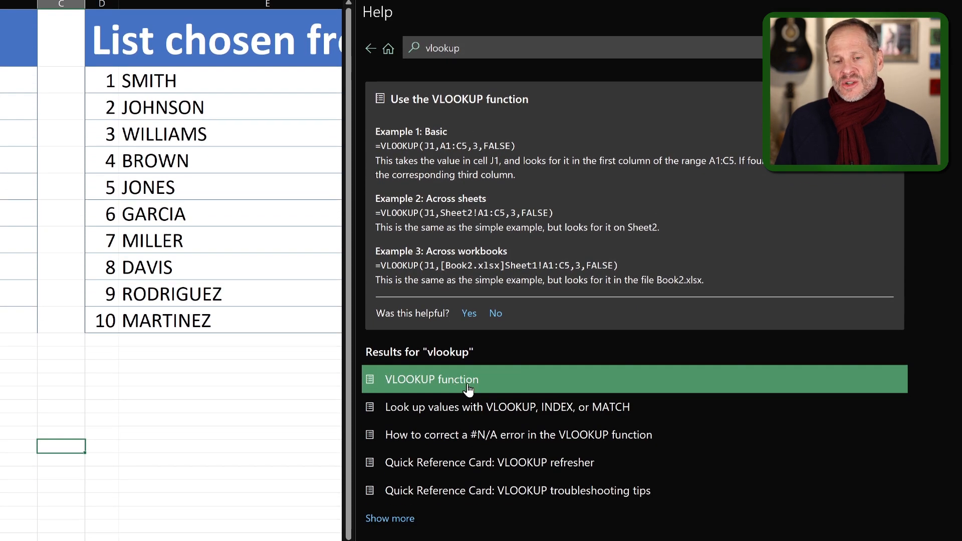
pyautogui.click(467, 384)
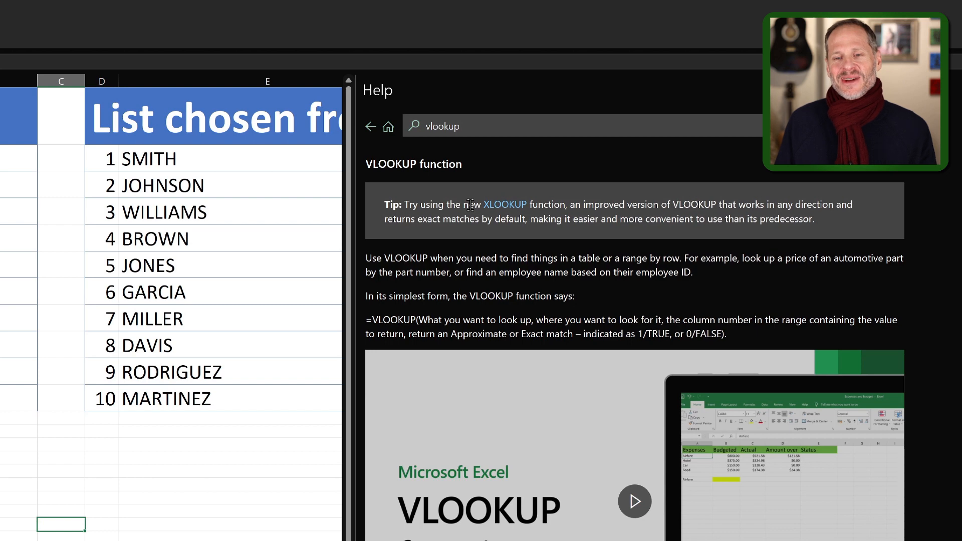
pyautogui.click(505, 208)
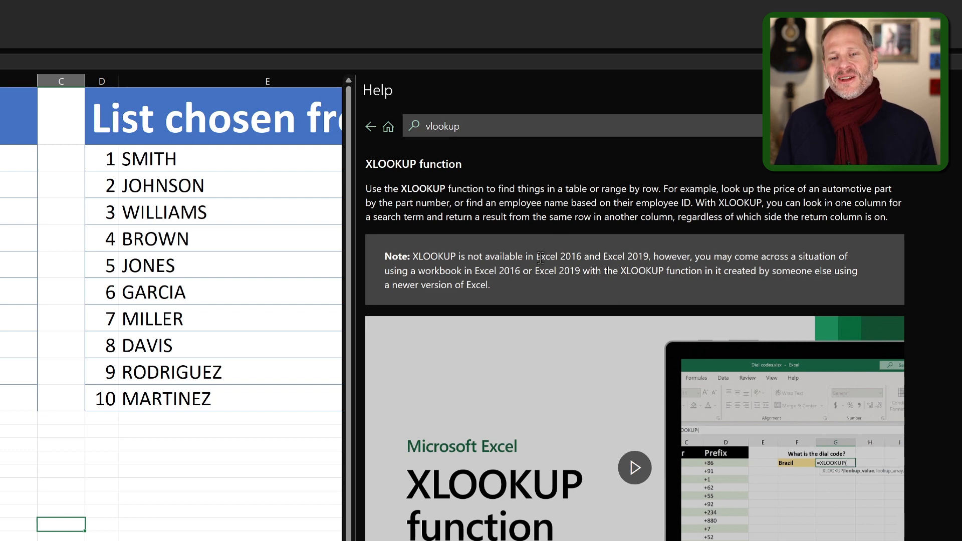
# Examine the XLOOKUP syntax and the descriptions of its arguments, including if_not_found, match_mode and search_mode.
pyautogui.scroll(-8, 512, 469)
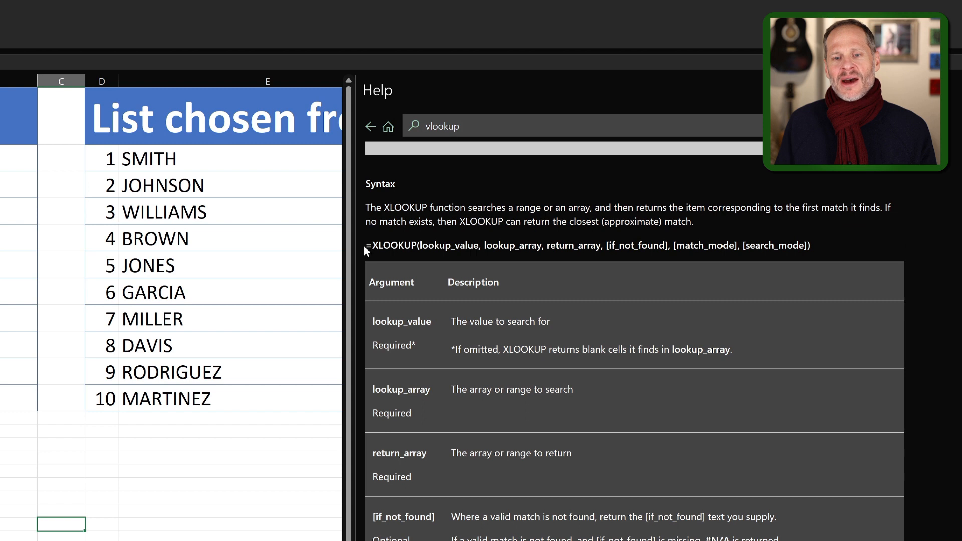
pyautogui.moveTo(370, 246); pyautogui.dragTo(472, 253)
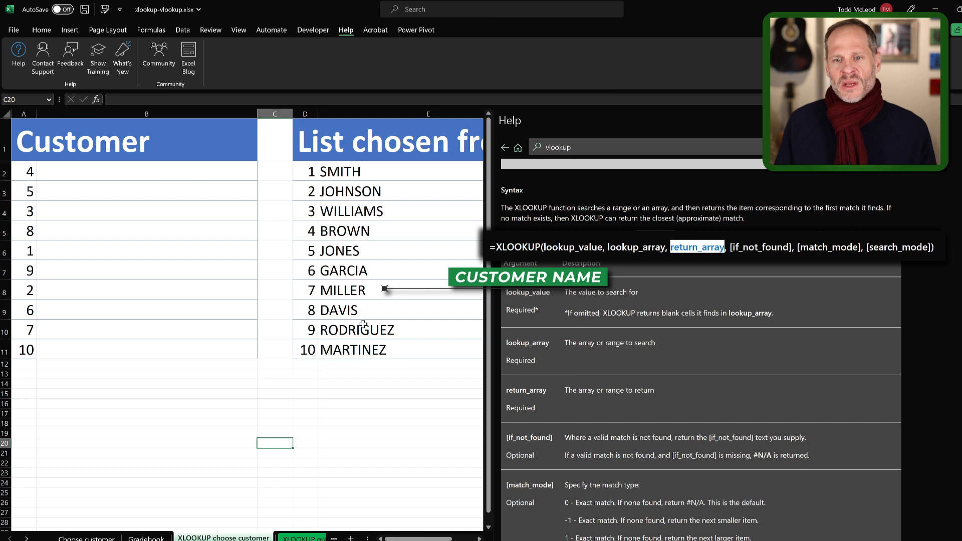
pyautogui.moveTo(733, 247); pyautogui.dragTo(789, 250)
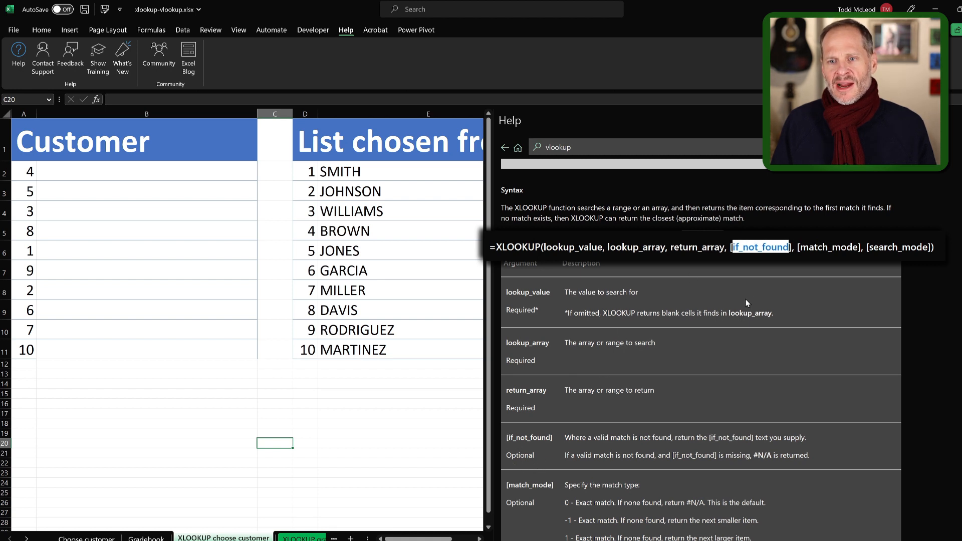
pyautogui.scroll(-3, 739, 388)
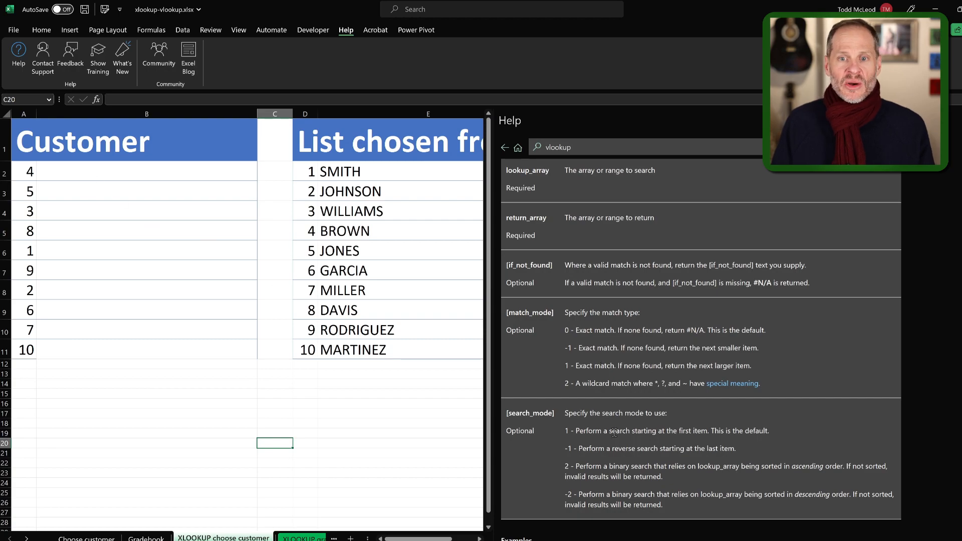
pyautogui.scroll(4, 615, 431)
# Begin an XLOOKUP formula in B2 with A2 as the lookup value and the absolute range $D$2:$D$11 as the lookup array.
pyautogui.click(91, 187)
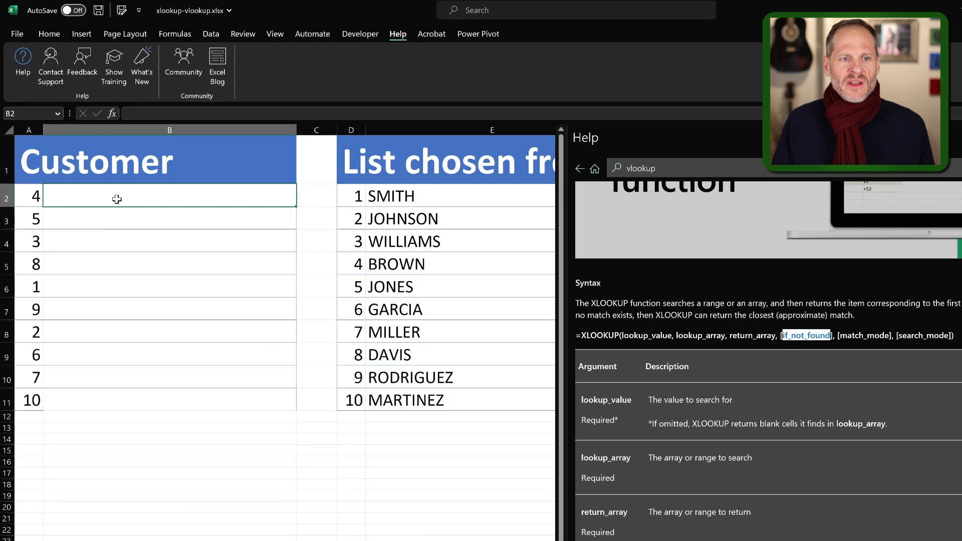
pyautogui.write('=xlookup')
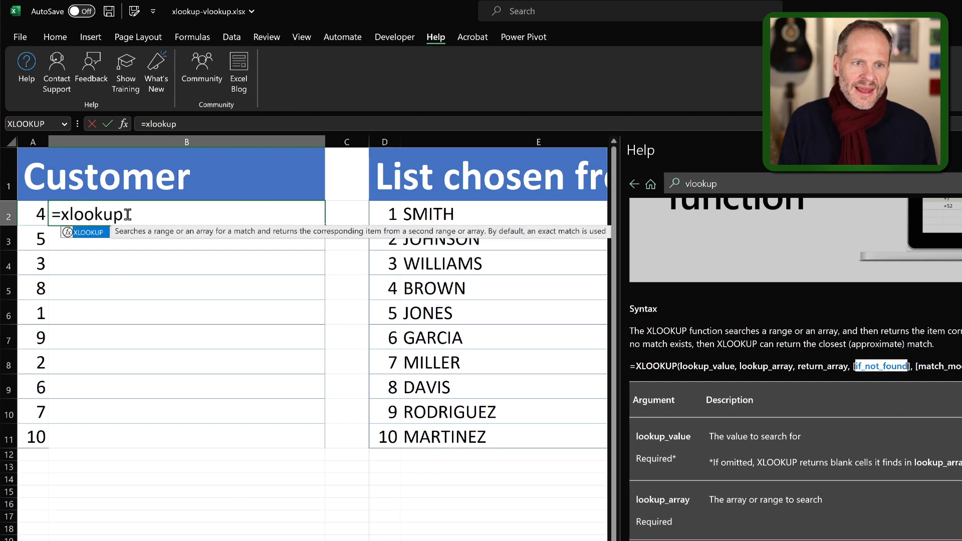
pyautogui.press('Tab')
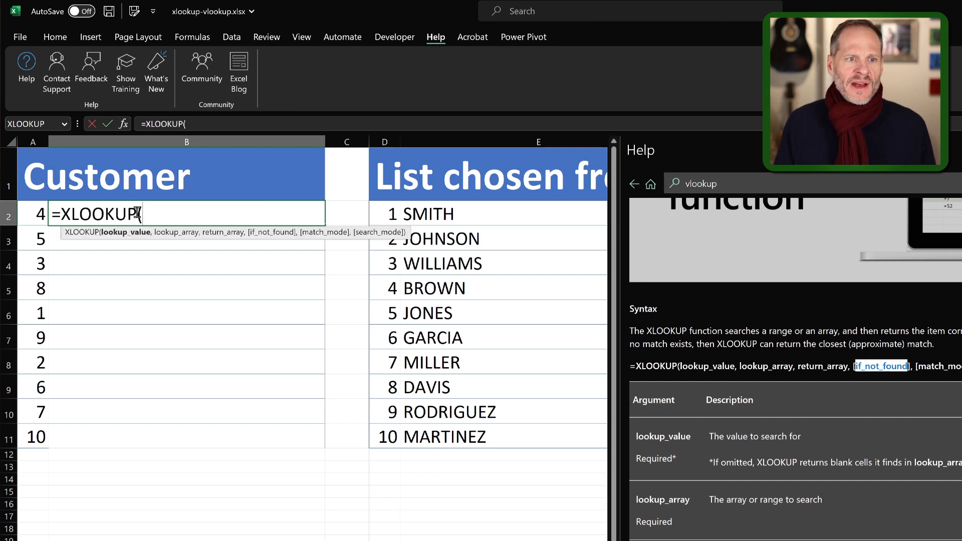
pyautogui.click(39, 215)
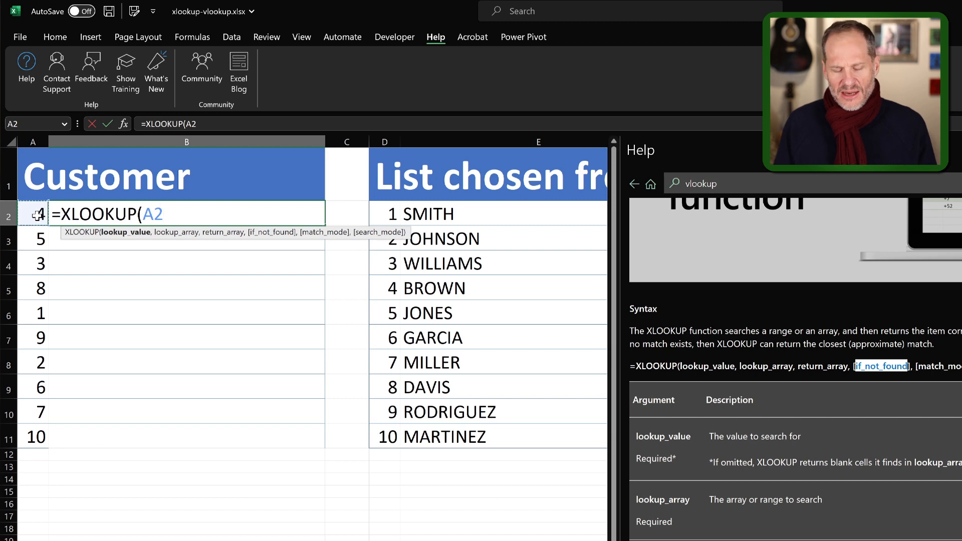
pyautogui.write(',')
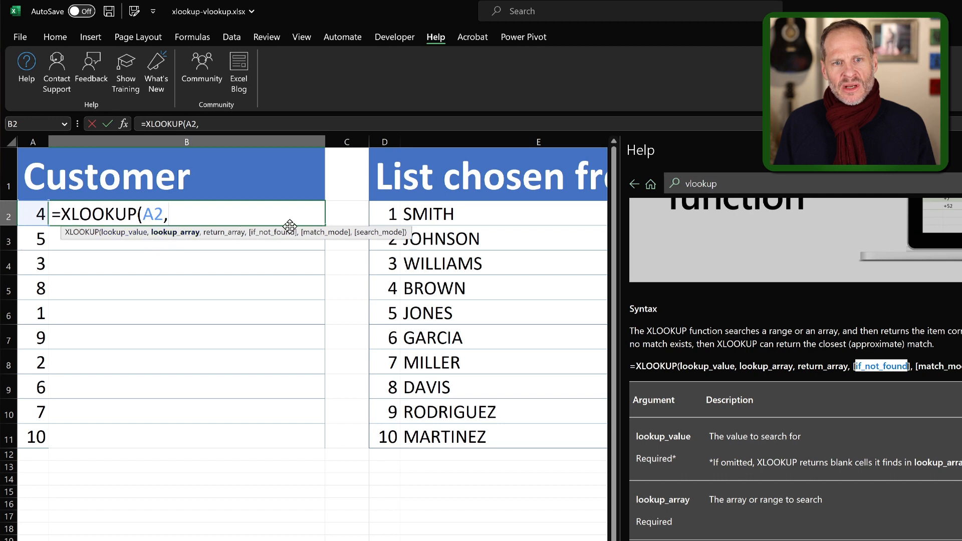
pyautogui.moveTo(386, 215); pyautogui.dragTo(387, 236)
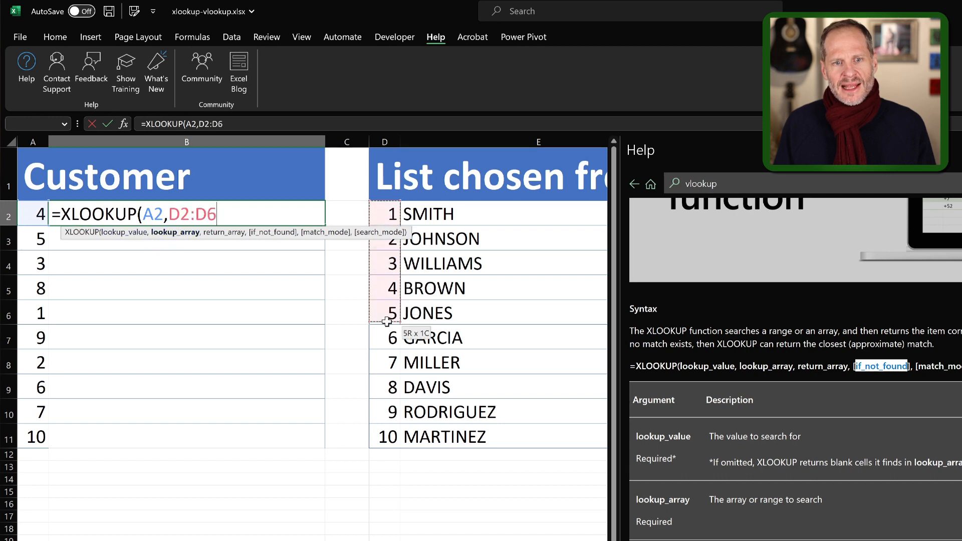
pyautogui.moveTo(374, 415); pyautogui.dragTo(373, 445)
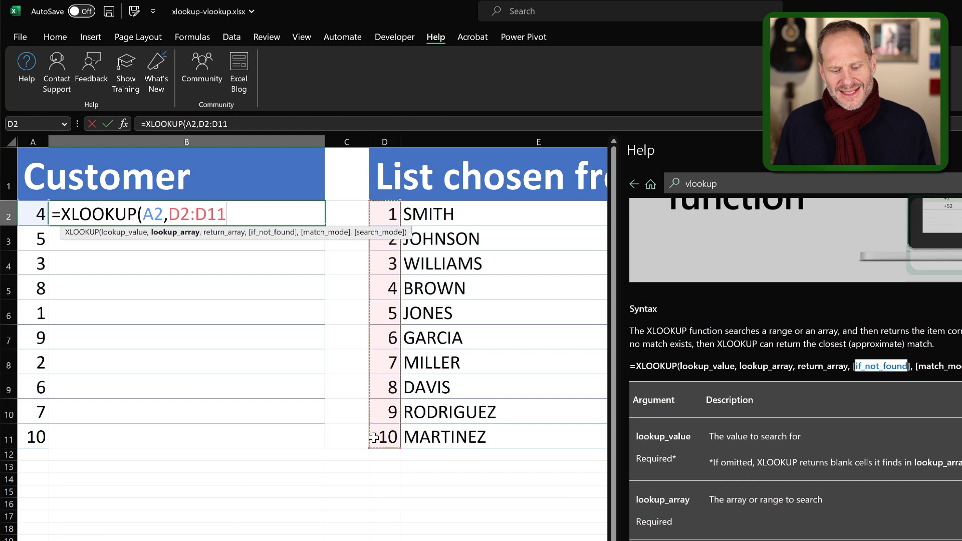
pyautogui.press('F4')
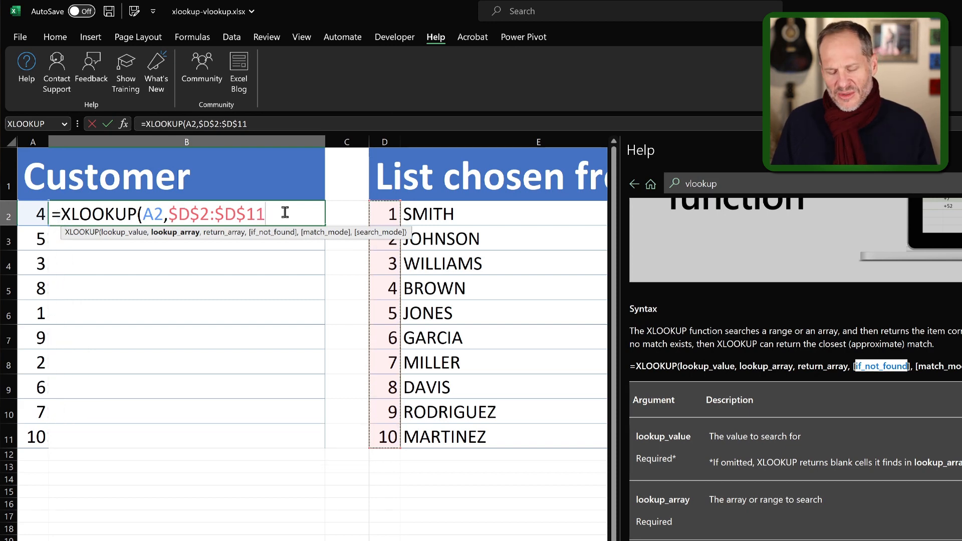
# Add the absolute range $E$2:$E$11 as the return array and "Nothing found" as the if_not_found text.
pyautogui.write(',')
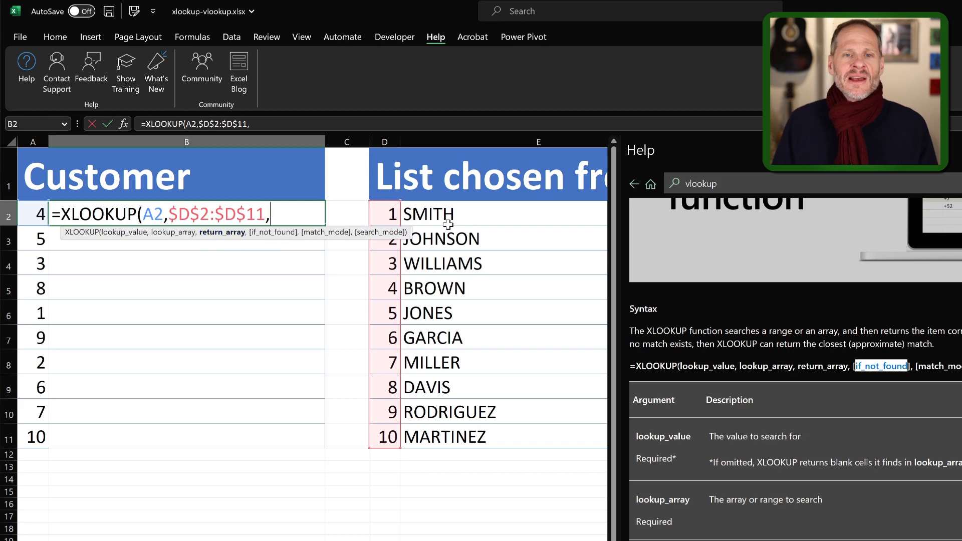
pyautogui.moveTo(445, 219); pyautogui.dragTo(430, 434)
pyautogui.press('F4')
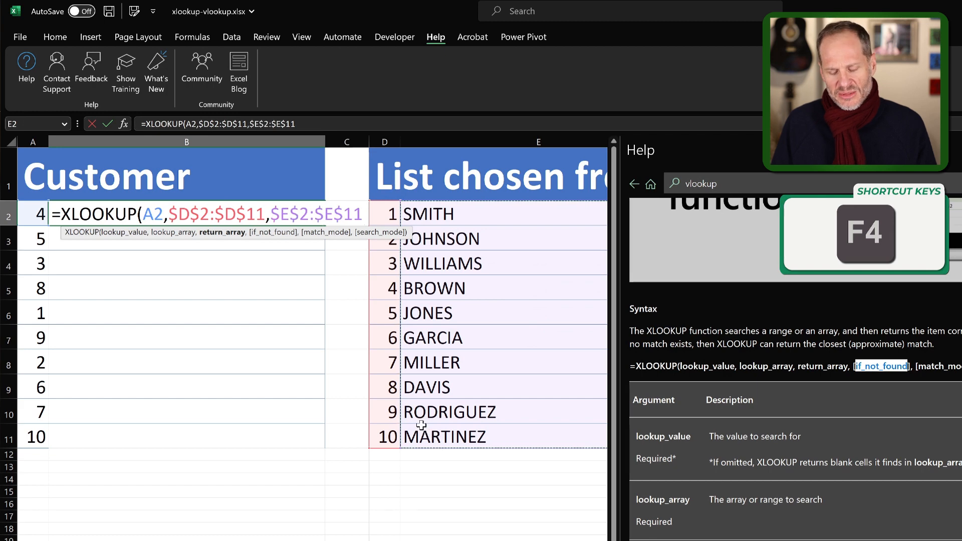
pyautogui.write(',')
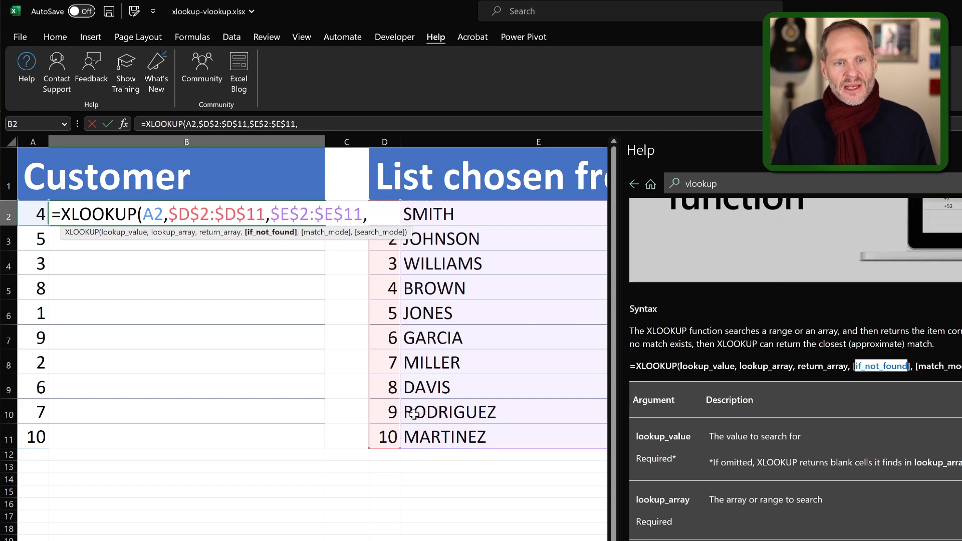
pyautogui.write('"')
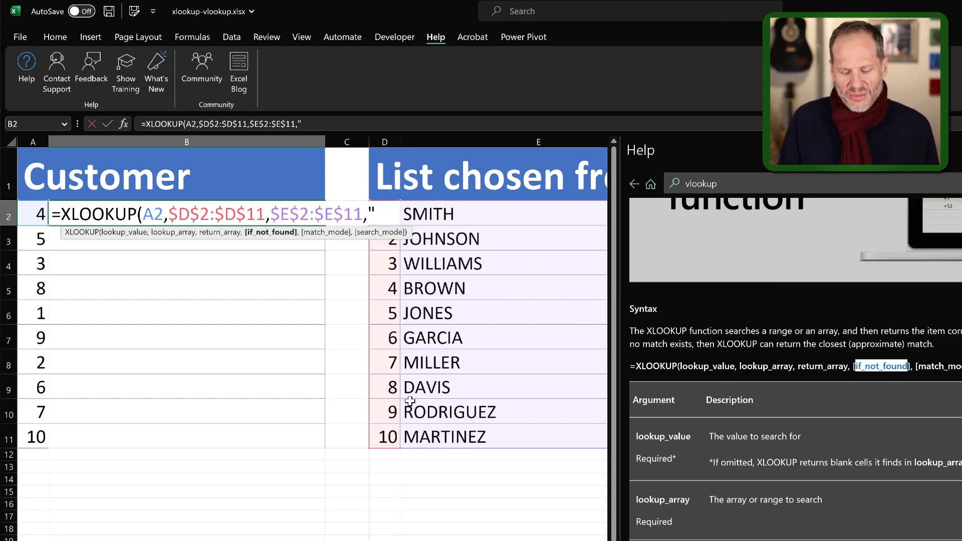
pyautogui.write('Nothing found",')
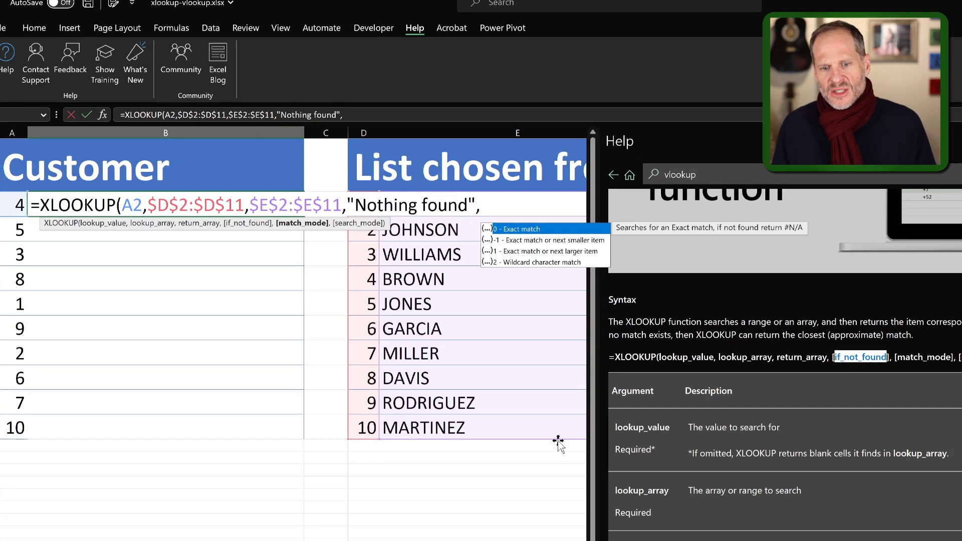
# Complete the B2 formula with match mode 0 for an exact match and search mode 1 for first-to-last.
pyautogui.scroll(-4, 738, 528)
pyautogui.scroll(-1, 531, 439)
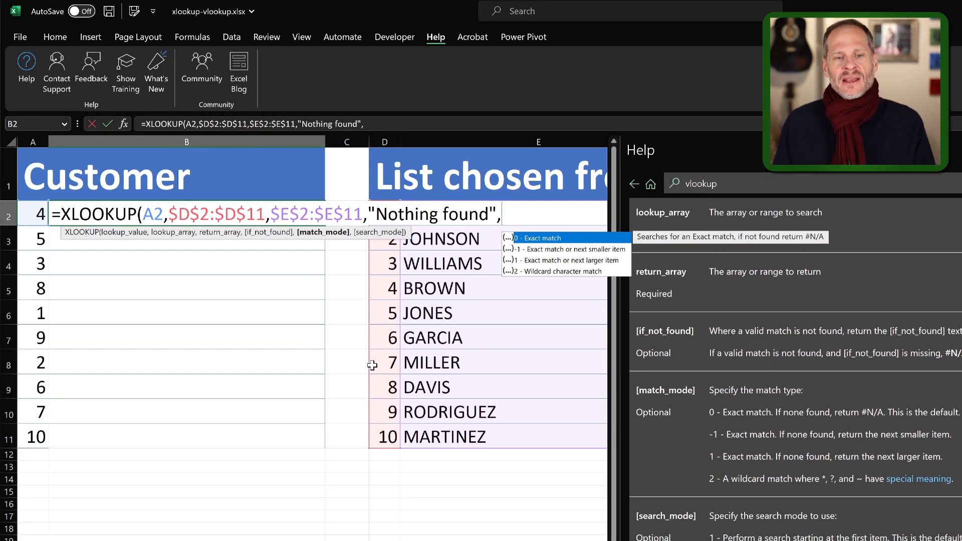
pyautogui.write('0,')
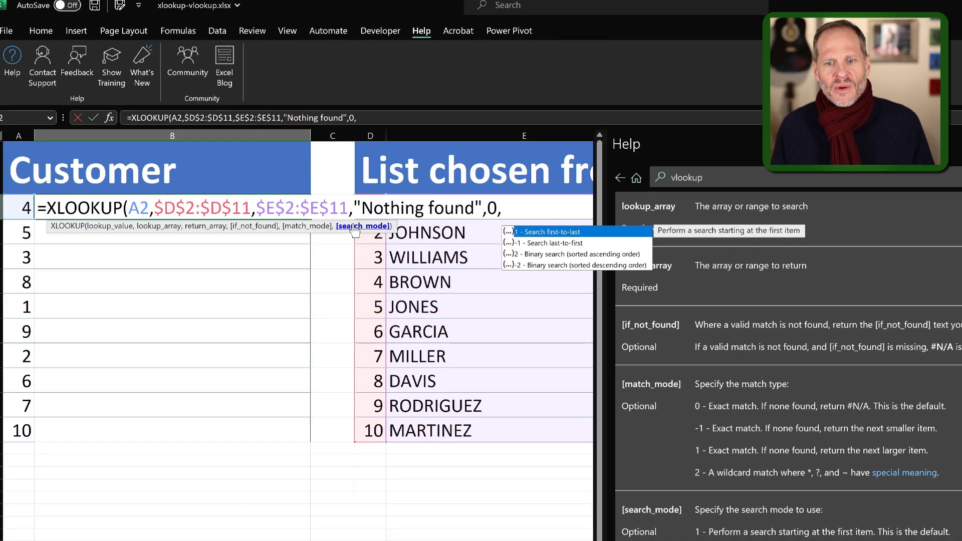
pyautogui.scroll(-2, 577, 451)
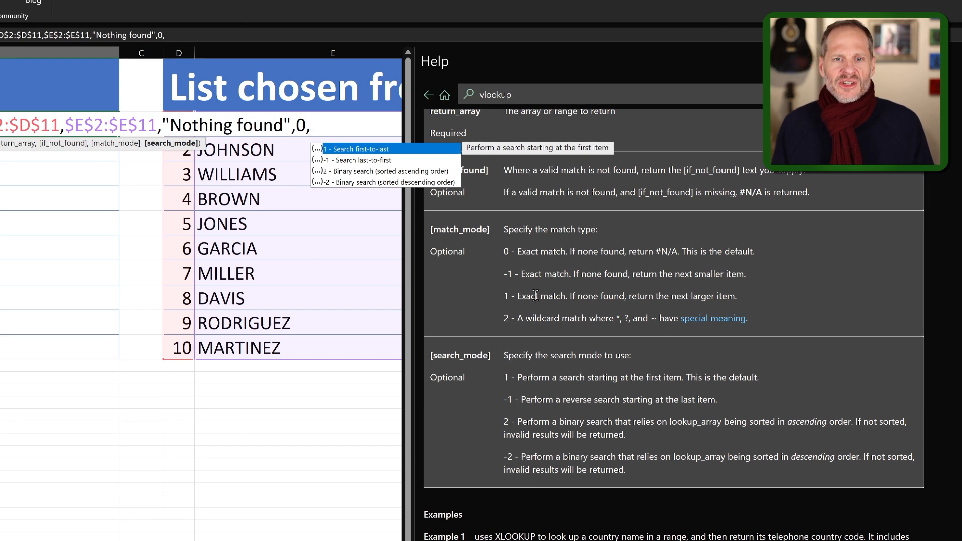
pyautogui.write('1')
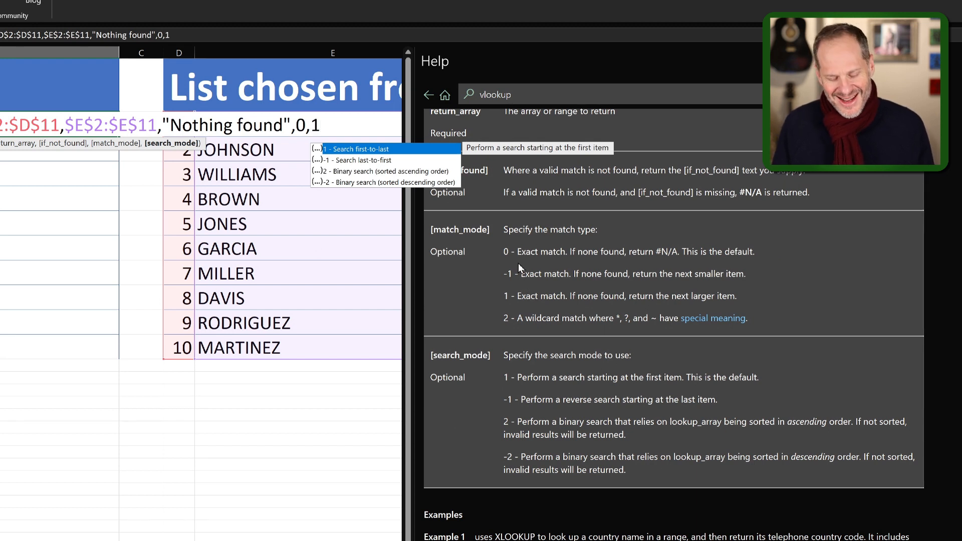
pyautogui.write(')')
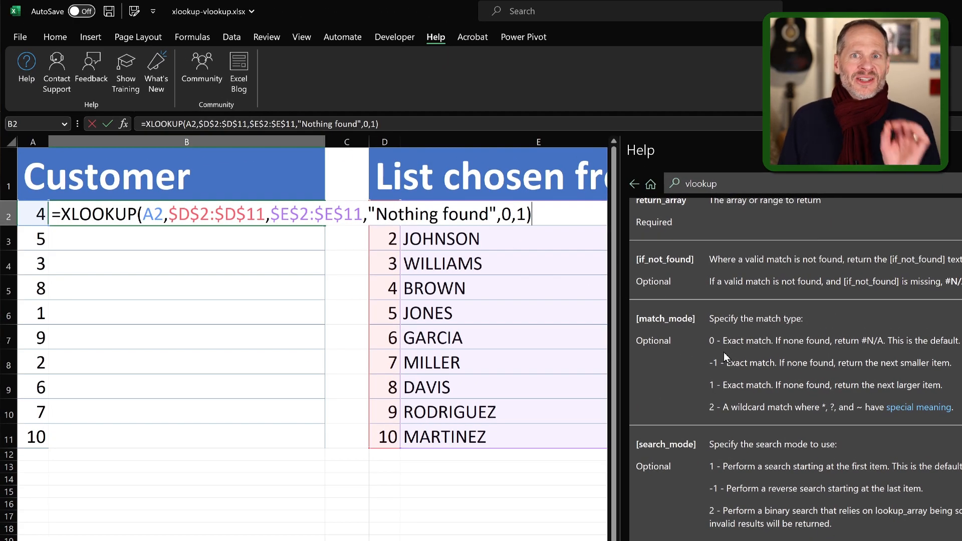
pyautogui.press('Return')
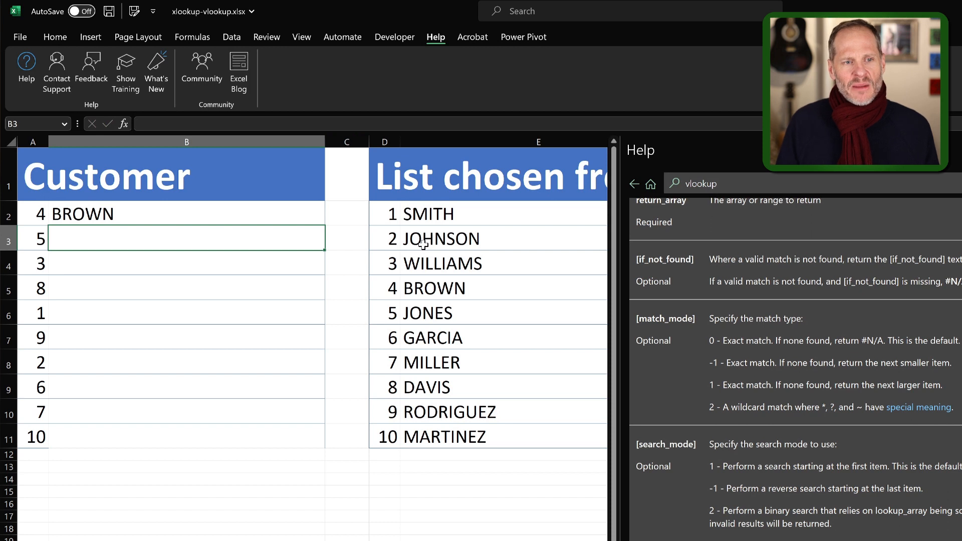
# Copy the XLOOKUP formula from B2 into B3 and on through B4:B11 to fill the Customer column.
pyautogui.click(170, 219)
pyautogui.hotkey('ctrl', 'c')
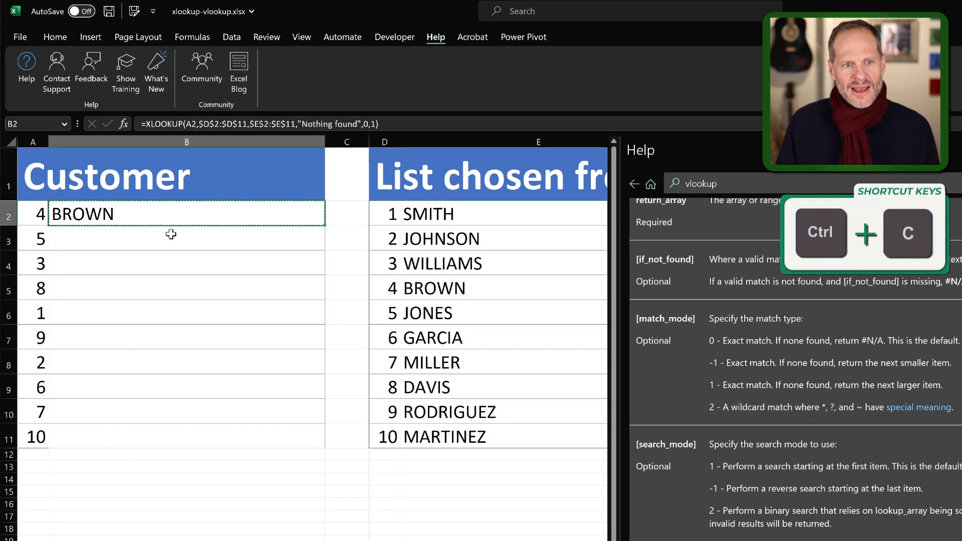
pyautogui.click(170, 234)
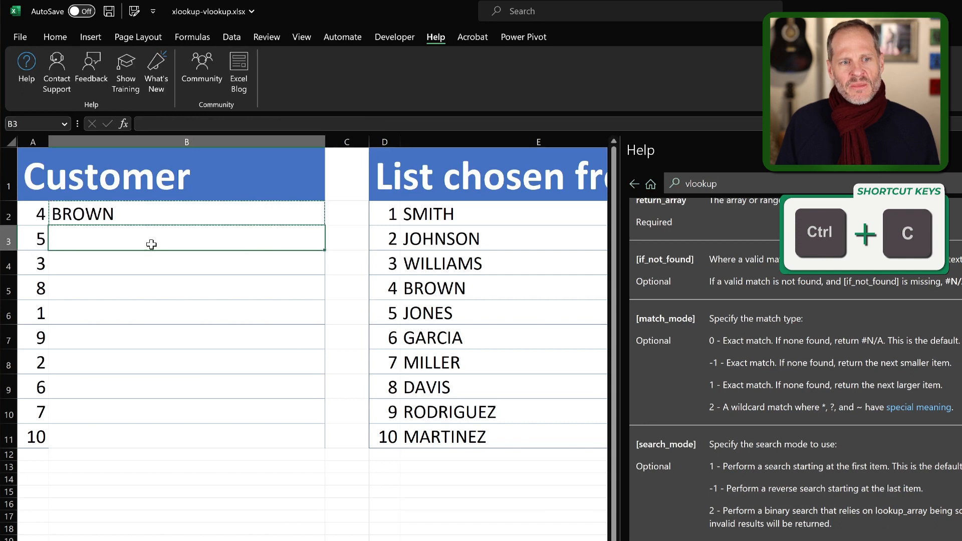
pyautogui.hotkey('ctrl', 'v')
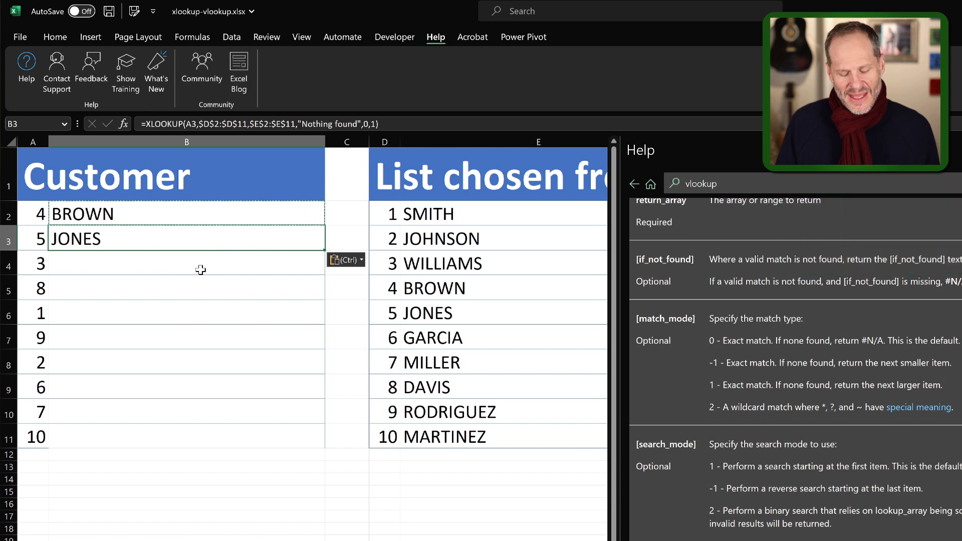
pyautogui.hotkey('ctrl', 'c')
pyautogui.moveTo(154, 266); pyautogui.dragTo(163, 432)
pyautogui.hotkey('ctrl', 'v')
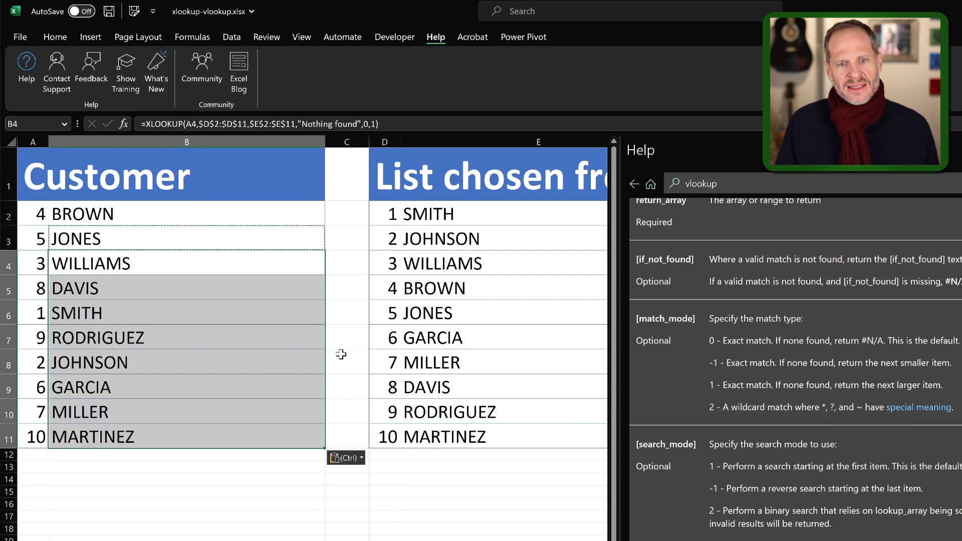
pyautogui.click(247, 480)
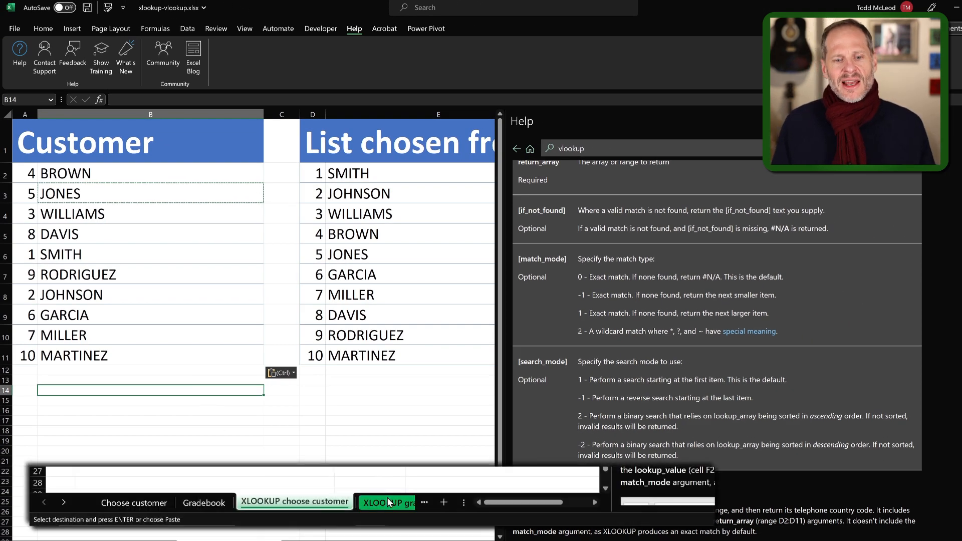
# Switch to the XLOOKUP gradebook sheet and close the Help pane.
pyautogui.click(390, 502)
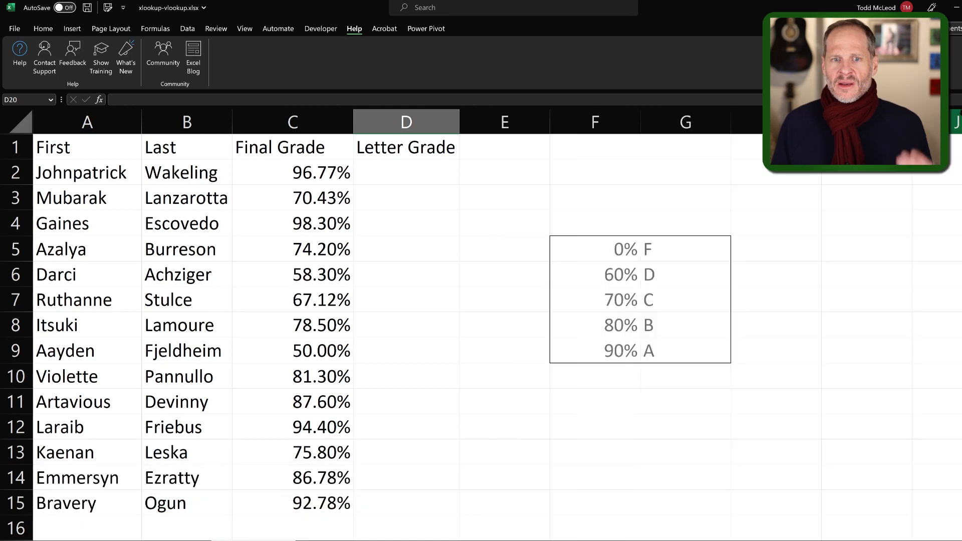
pyautogui.click(952, 122)
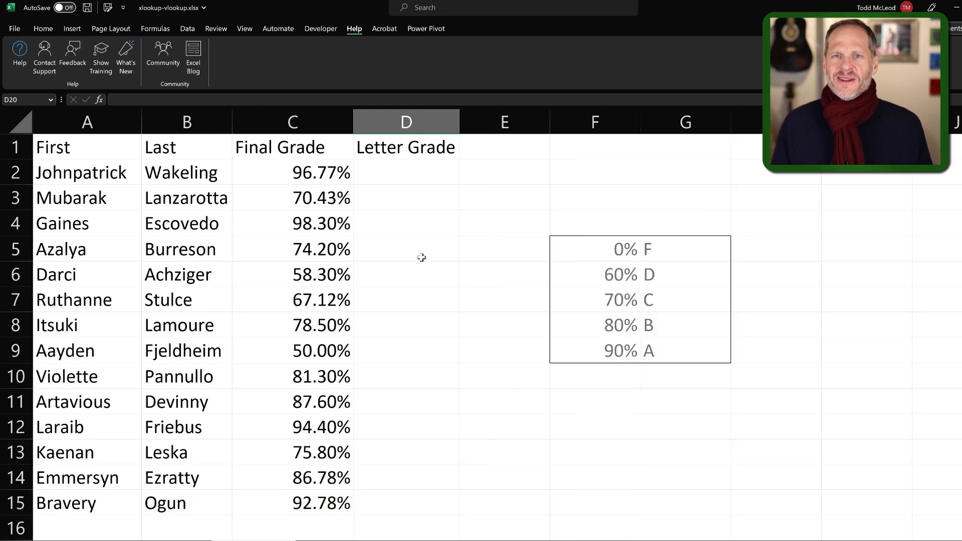
# Start an XLOOKUP formula in D2 with C2 as the lookup value and the absolute range $F$5:$F$9 as the lookup array.
pyautogui.click(422, 171)
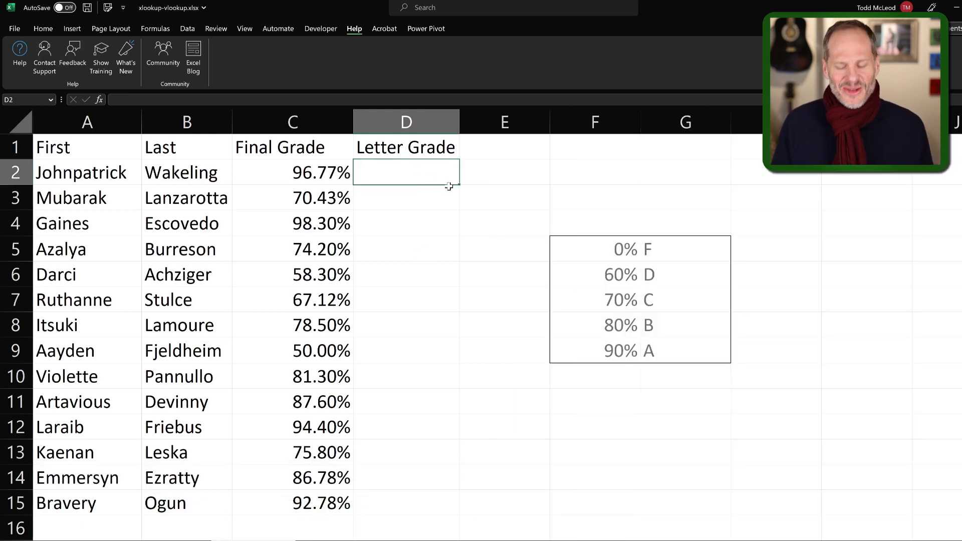
pyautogui.write('=xlookup')
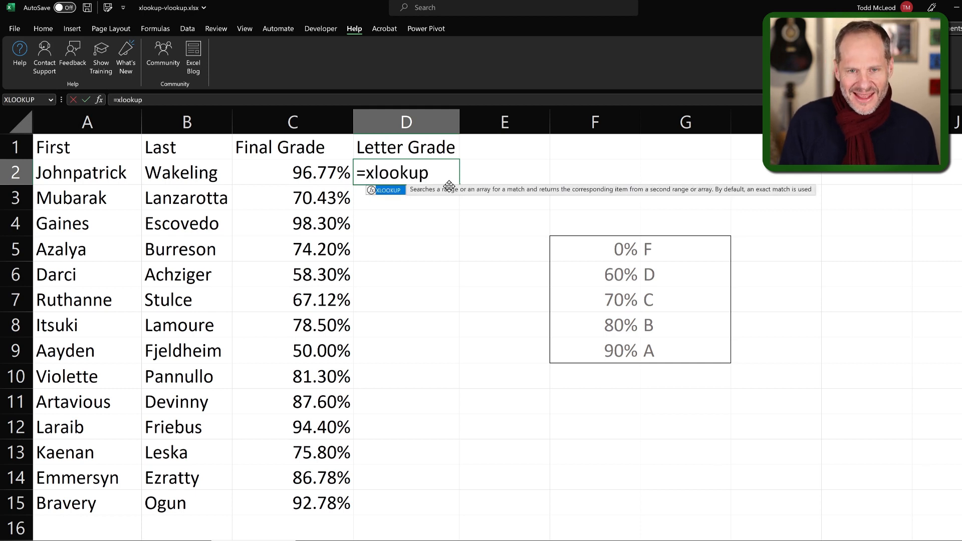
pyautogui.write('(')
pyautogui.click(314, 174)
pyautogui.write(',')
pyautogui.moveTo(605, 248); pyautogui.dragTo(607, 355)
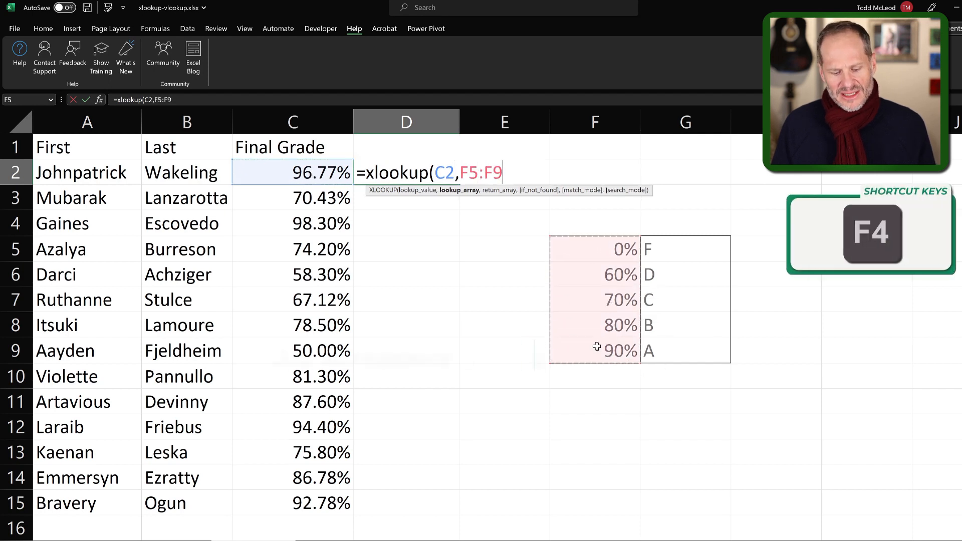
pyautogui.press('F4')
# Add the absolute range $G$5:$G$9 as the return array and "Nothing found" as the if_not_found text in the D2 formula.
pyautogui.write(',')
pyautogui.moveTo(678, 246); pyautogui.dragTo(676, 351)
pyautogui.press('F4')
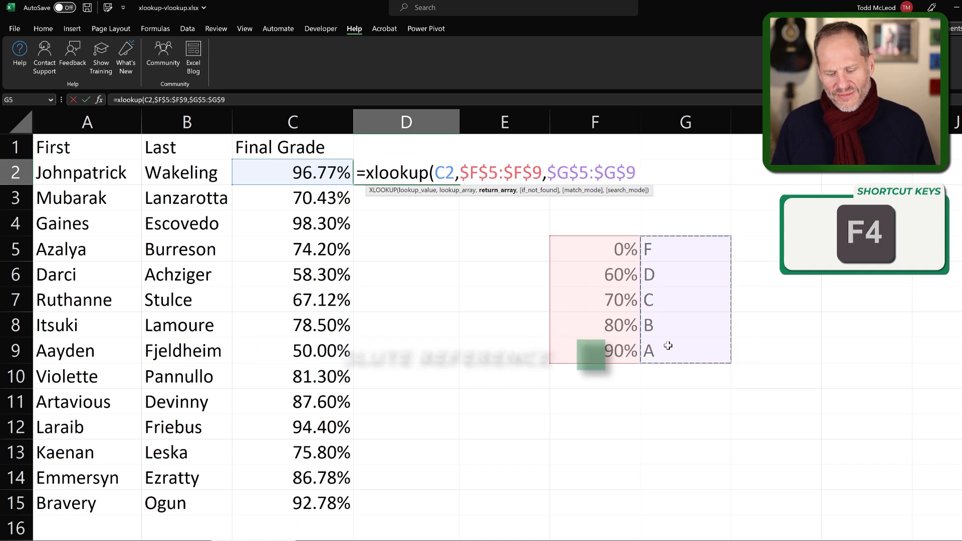
pyautogui.write(',')
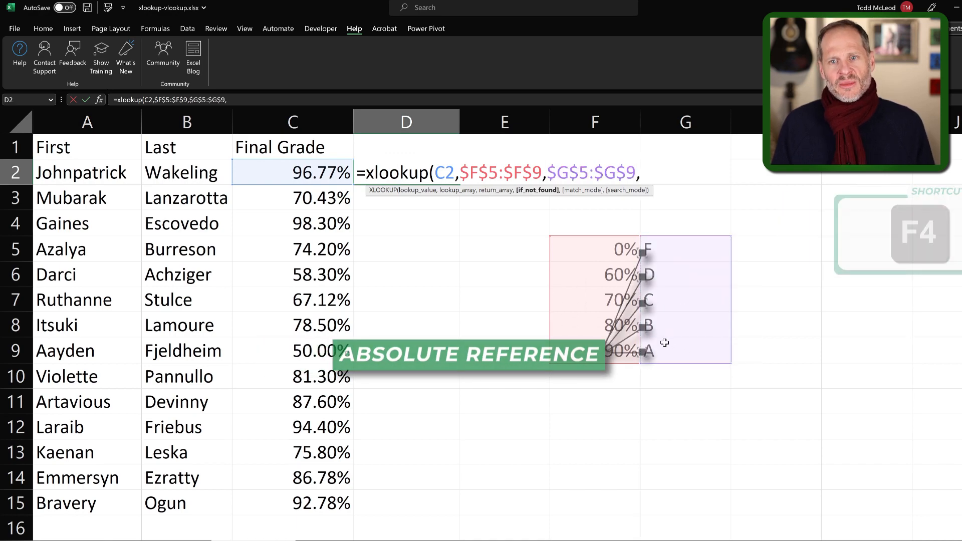
pyautogui.write('"')
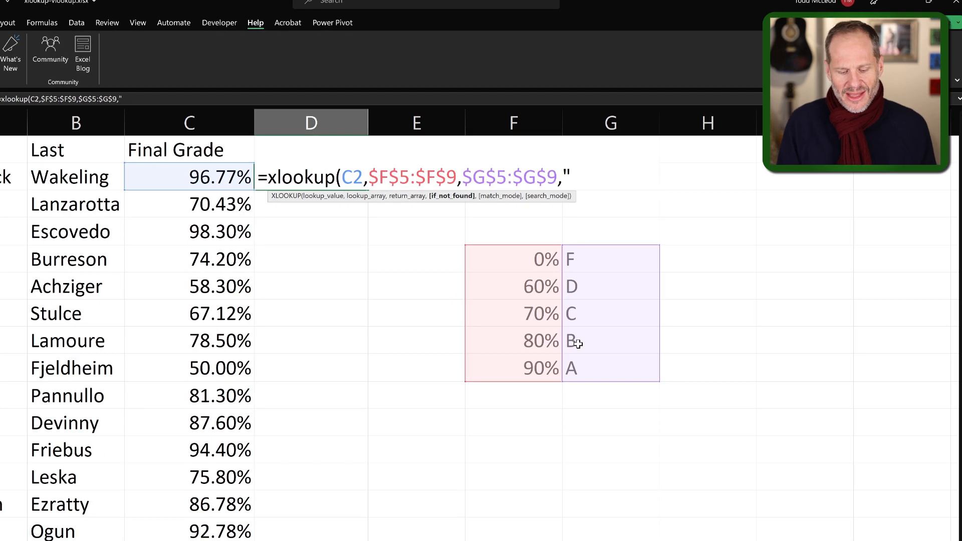
pyautogui.write('Nothing found"')
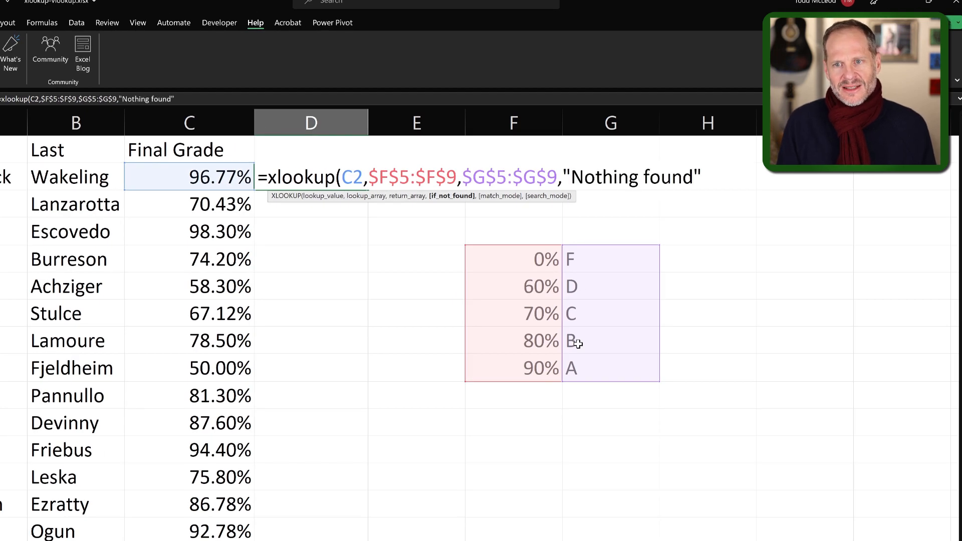
pyautogui.write(',')
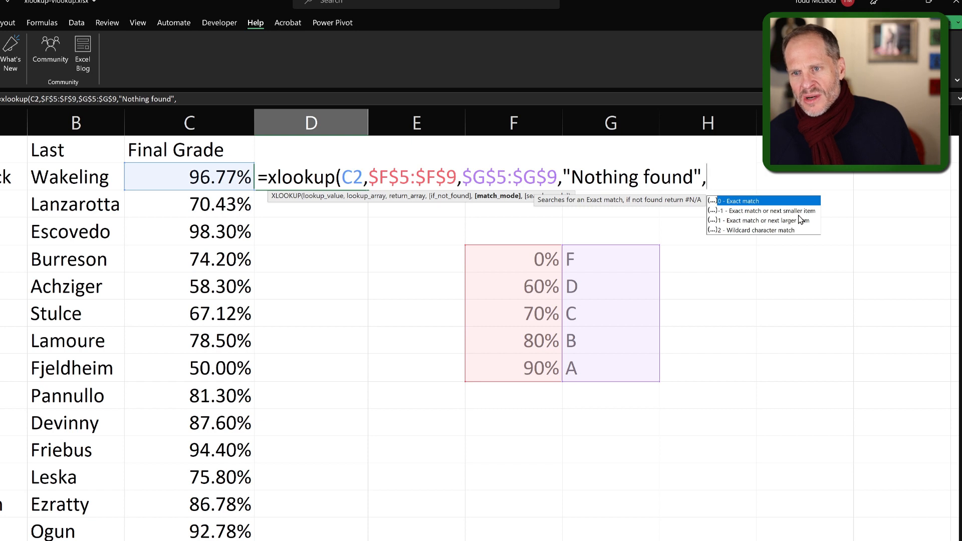
# Complete the D2 formula with match mode -1 for exact match or next smaller item and search mode 1 for first-to-last.
pyautogui.write('-1,')
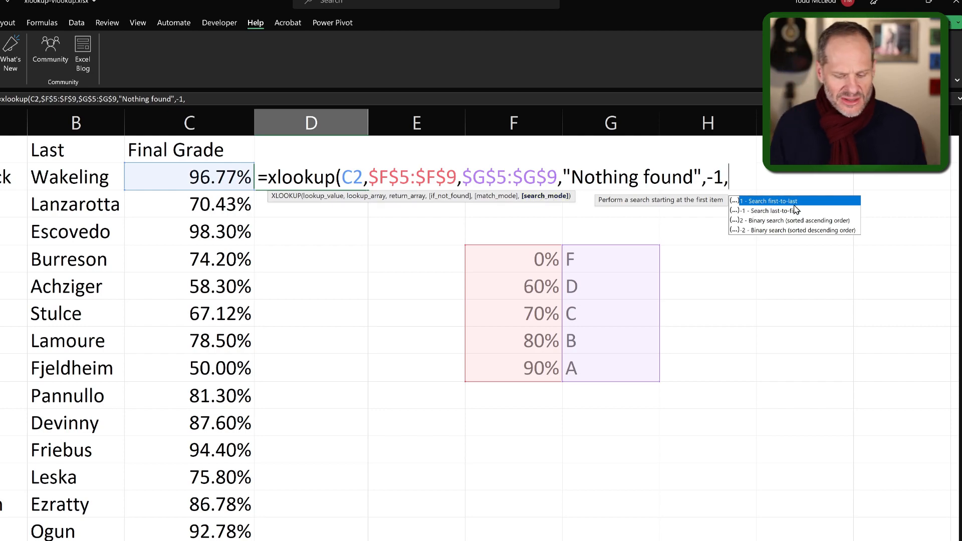
pyautogui.write('1)')
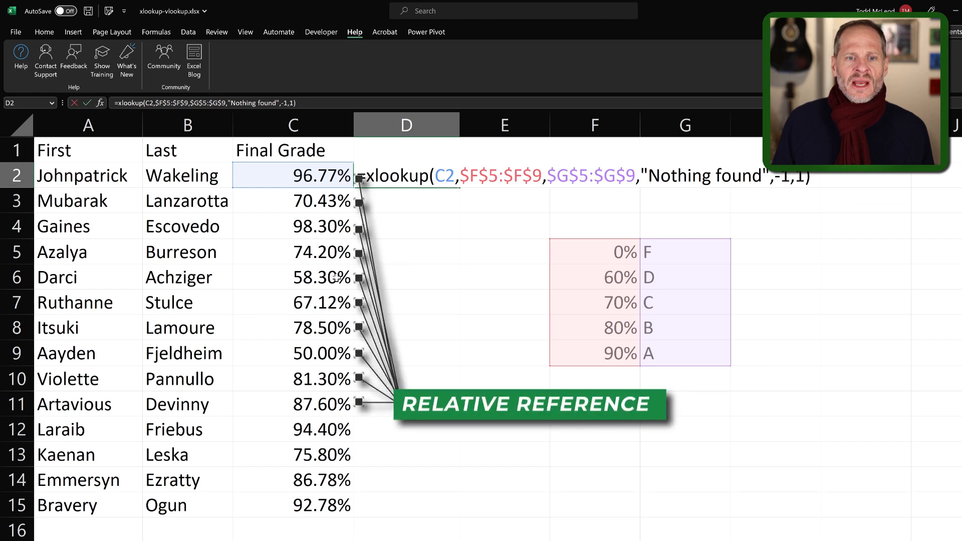
pyautogui.press('Return')
# Copy the XLOOKUP formula from D2 into D3:D15 to fill the Letter Grade column.
pyautogui.press('Up')
pyautogui.press('Down')
pyautogui.hotkey('shift', 'Down')
pyautogui.hotkey('shift', 'Down')
pyautogui.hotkey('shift', 'Down')
pyautogui.hotkey('shift', 'Down')
pyautogui.hotkey('shift', 'Down')
pyautogui.hotkey('shift', 'Down')
pyautogui.hotkey('shift', 'Down')
pyautogui.hotkey('shift', 'Down')
pyautogui.hotkey('shift', 'Down')
pyautogui.hotkey('shift', 'Down')
pyautogui.hotkey('shift', 'Down')
pyautogui.hotkey('shift', 'Down')
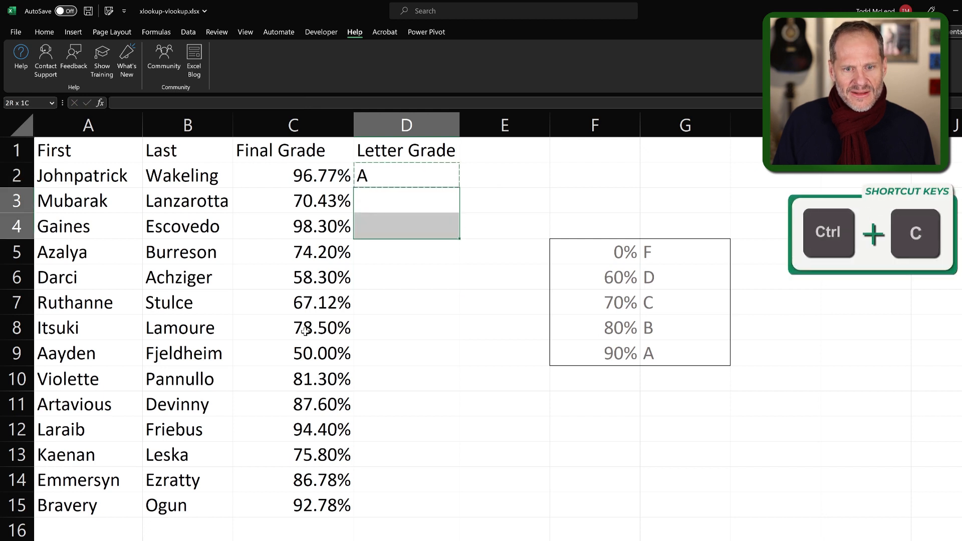
pyautogui.hotkey('ctrl', 'v')
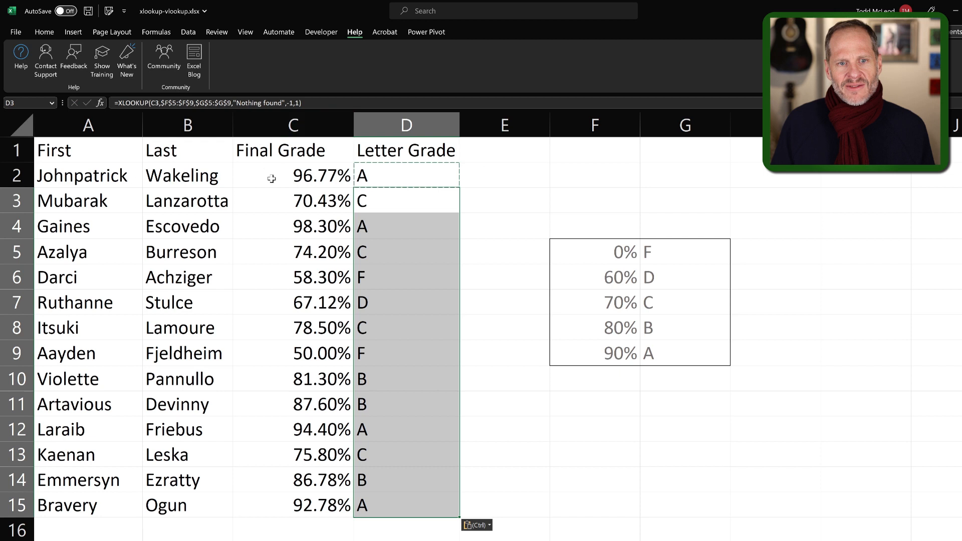
# Check the final grades in C3 through C6 against their assigned letter grades, ending the copy mode.
pyautogui.click(280, 202)
pyautogui.click(302, 229)
pyautogui.press('Escape')
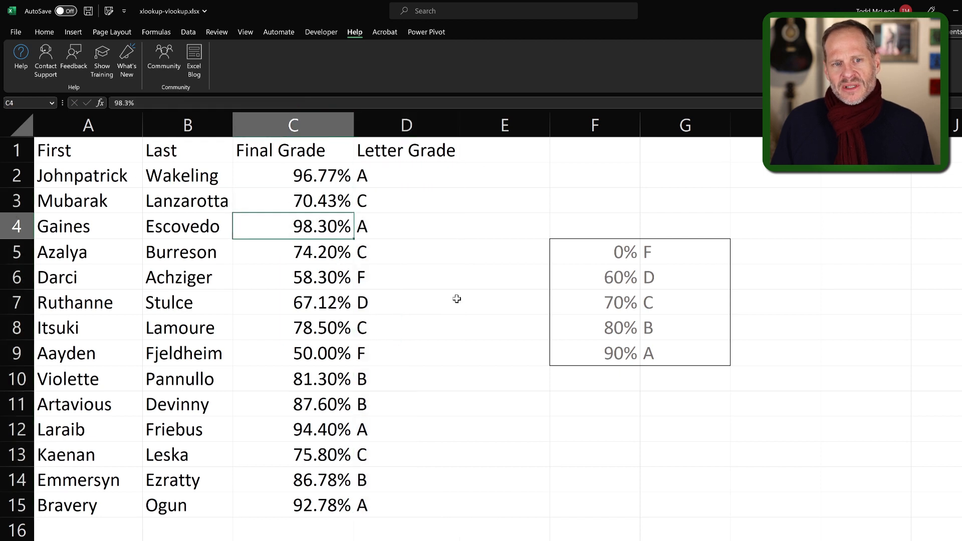
pyautogui.click(322, 257)
pyautogui.click(329, 288)
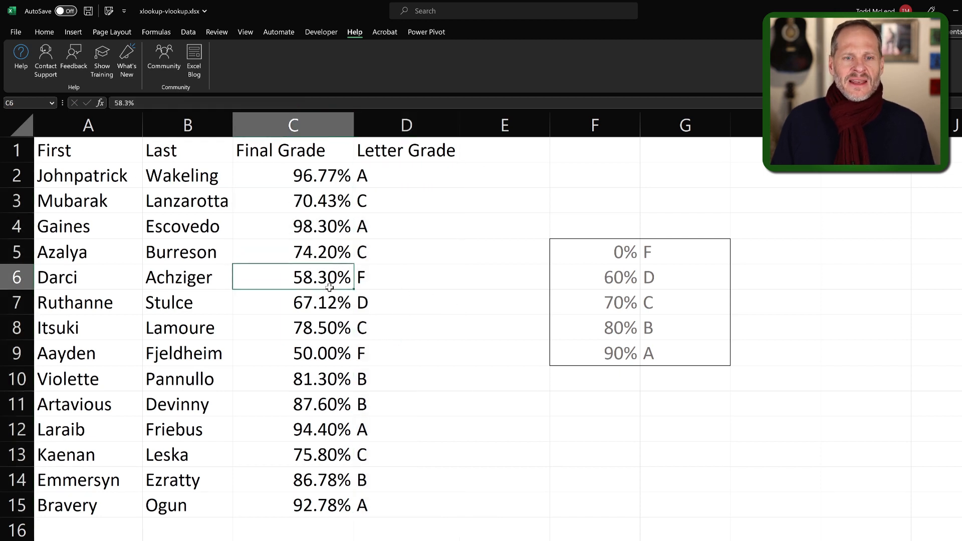